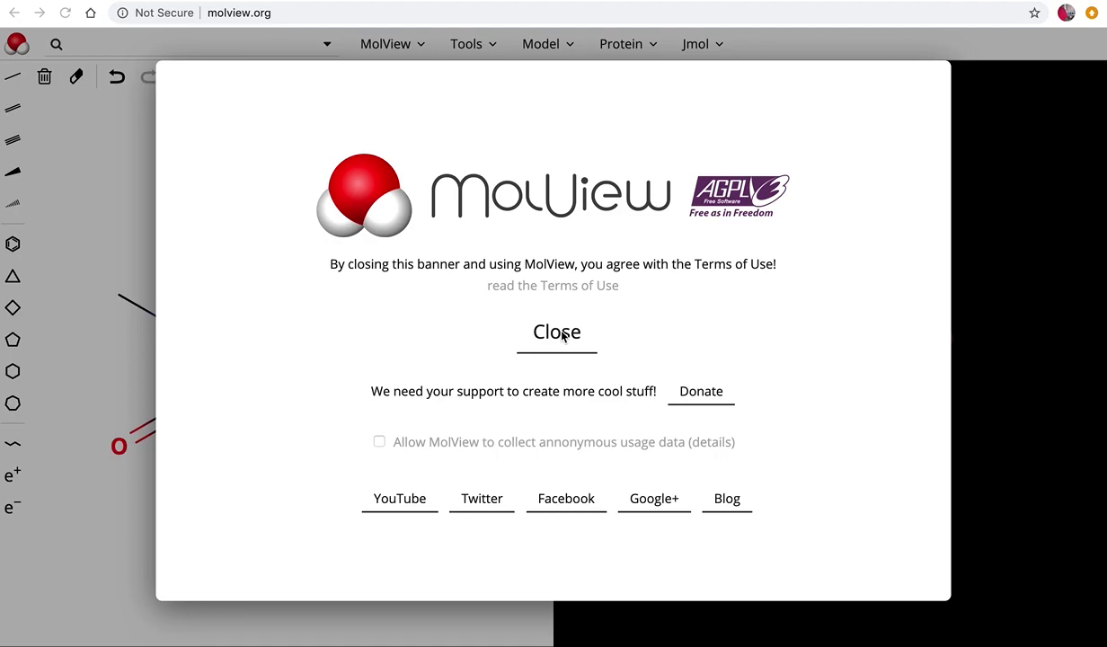
# - Close the MolView welcome banner to reveal the caffeine sketch and 3D model
pyautogui.click(564, 336)
pyautogui.click(637, 346)
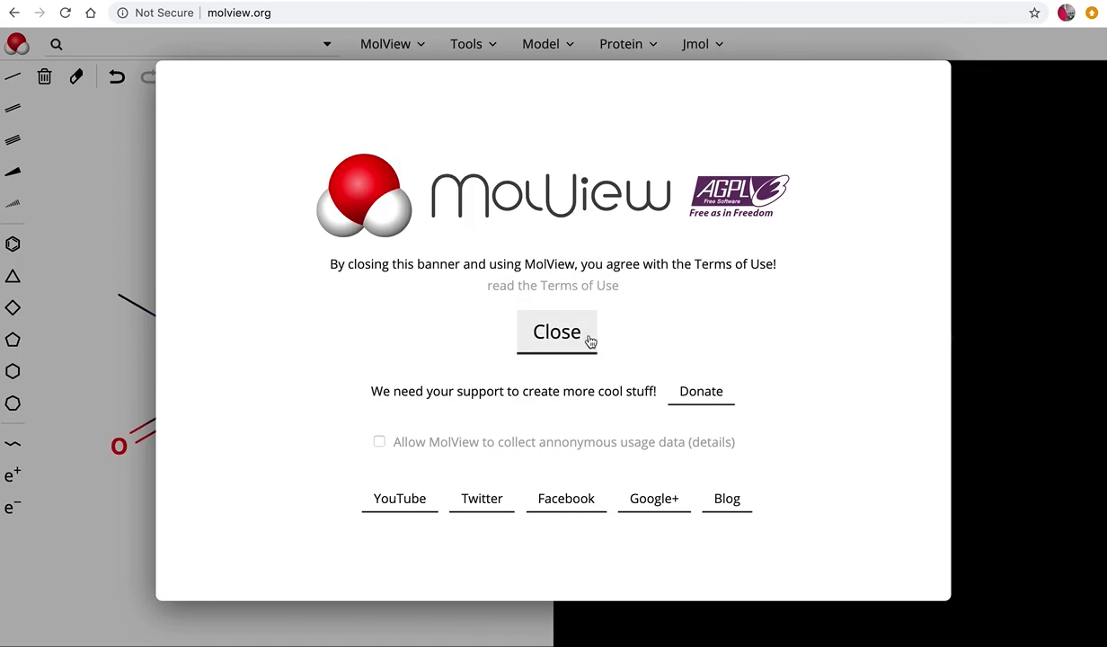
pyautogui.click(586, 337)
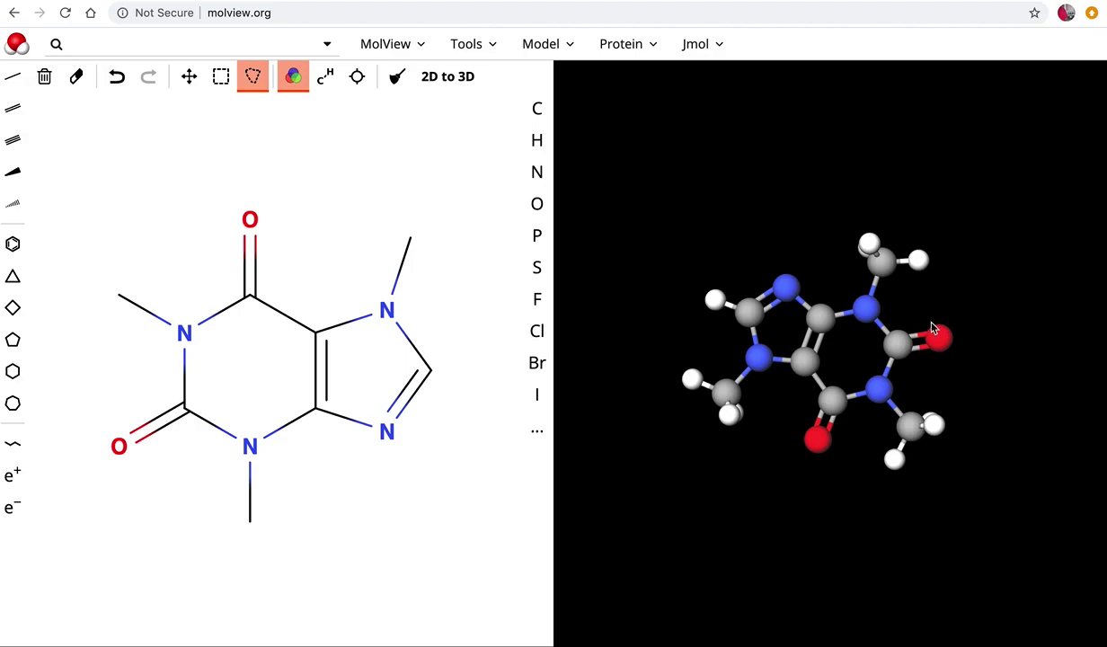
# - Rotate the 3D caffeine model to its other side and zoom in on it
pyautogui.moveTo(939, 304); pyautogui.dragTo(638, 319)
pyautogui.scroll(5, 835, 347)
pyautogui.scroll(-4, 835, 347)
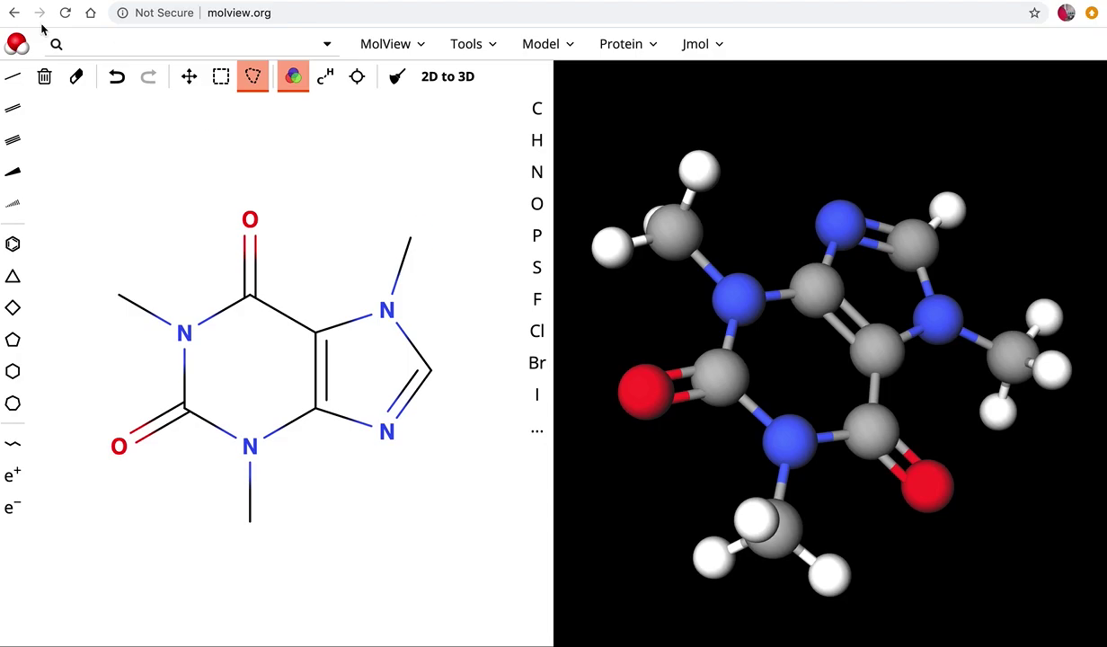
# - Clear the caffeine sketch, draw one carbon–carbon bond, and centre it in the canvas
pyautogui.click(44, 77)
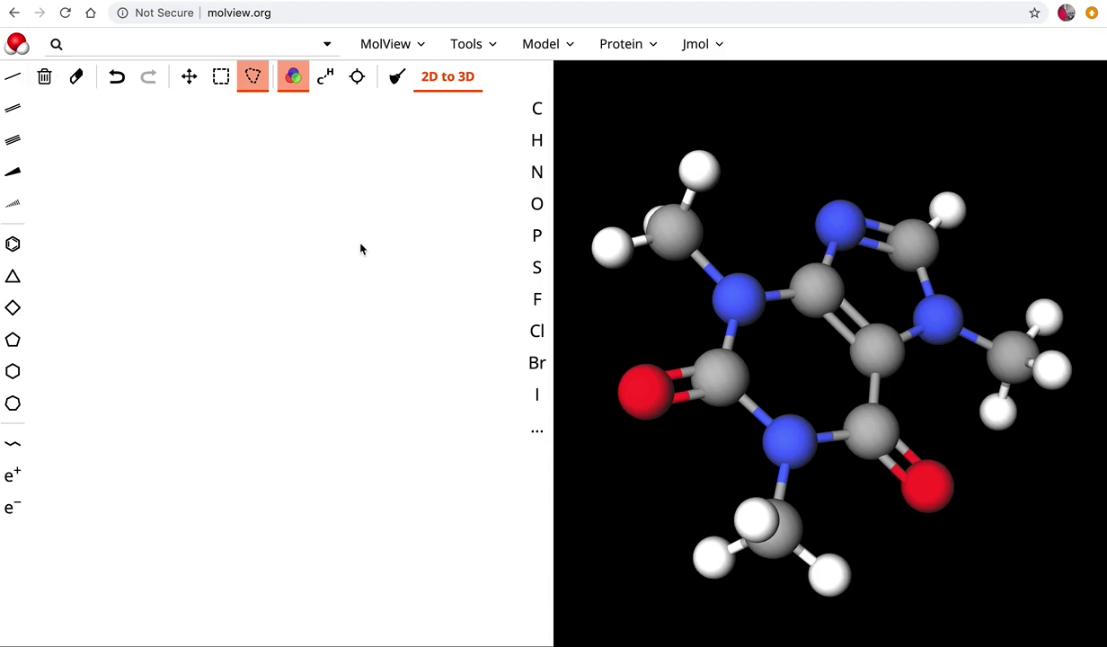
pyautogui.click(535, 110)
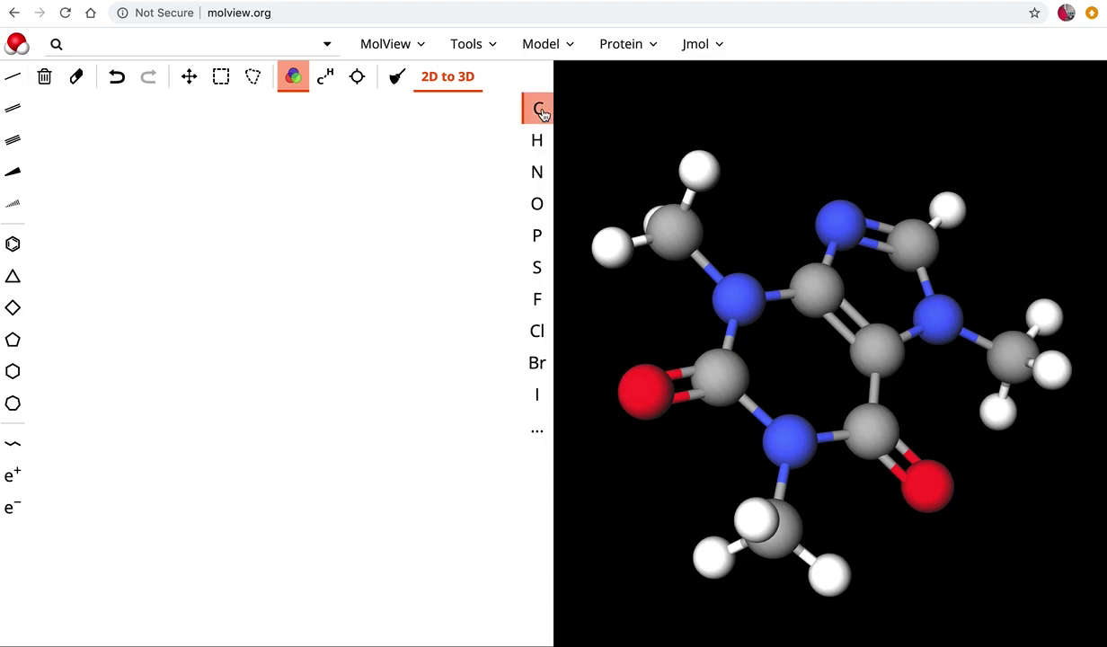
pyautogui.click(161, 294)
pyautogui.moveTo(162, 295); pyautogui.dragTo(194, 294)
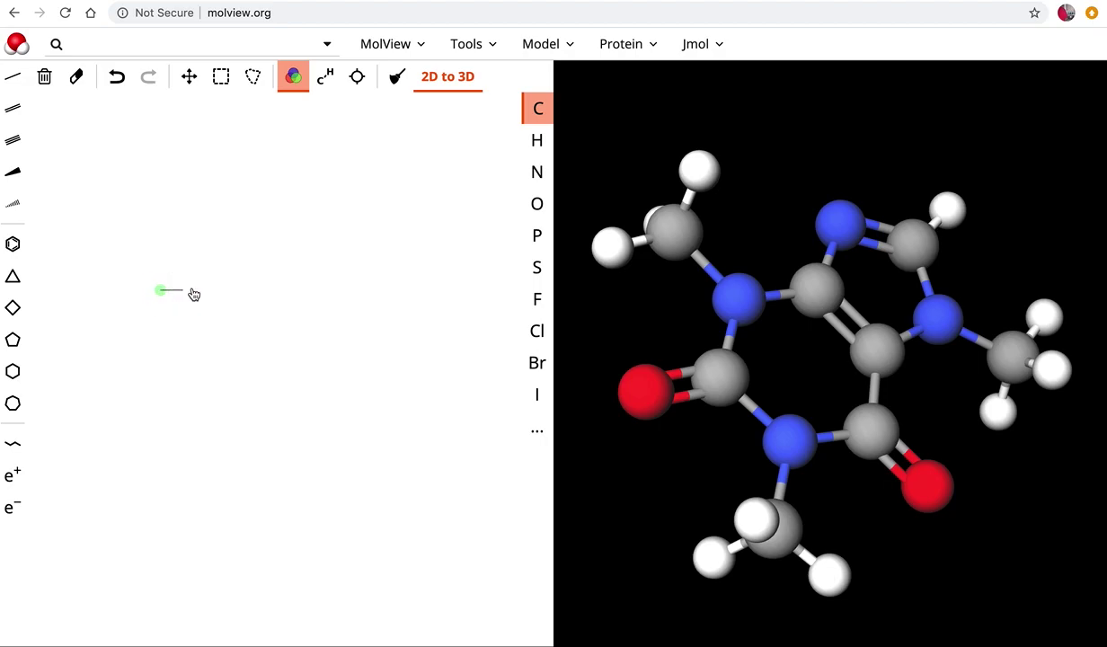
pyautogui.click(357, 79)
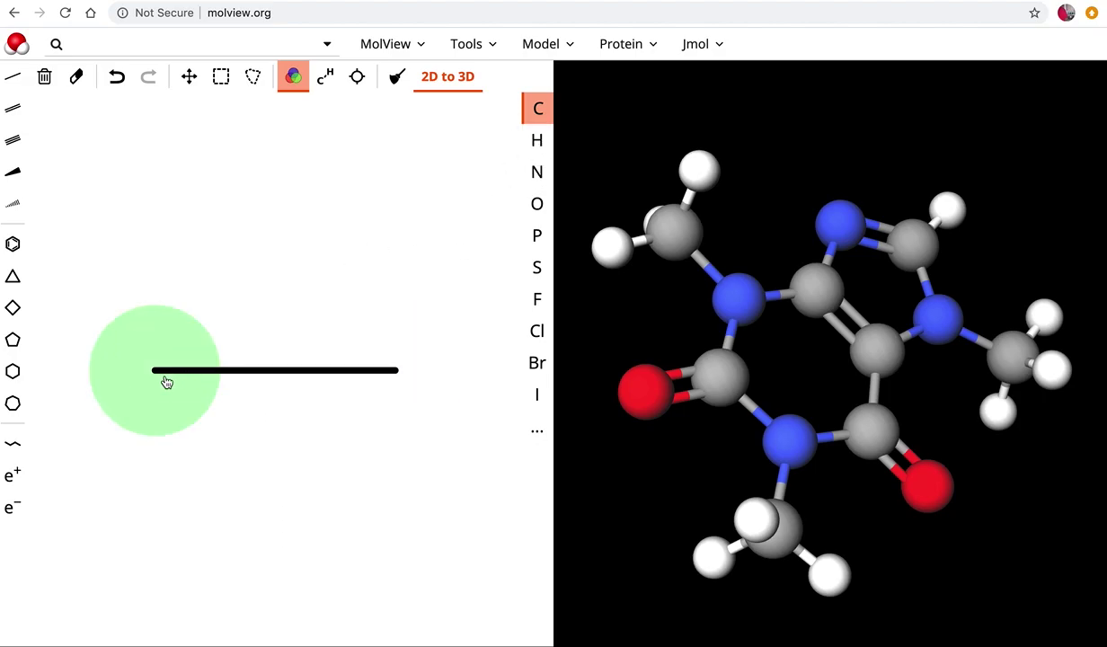
# - Attach three hydrogens to each carbon to form ethane, then fit the drawing
pyautogui.click(537, 140)
pyautogui.moveTo(399, 378); pyautogui.dragTo(398, 168)
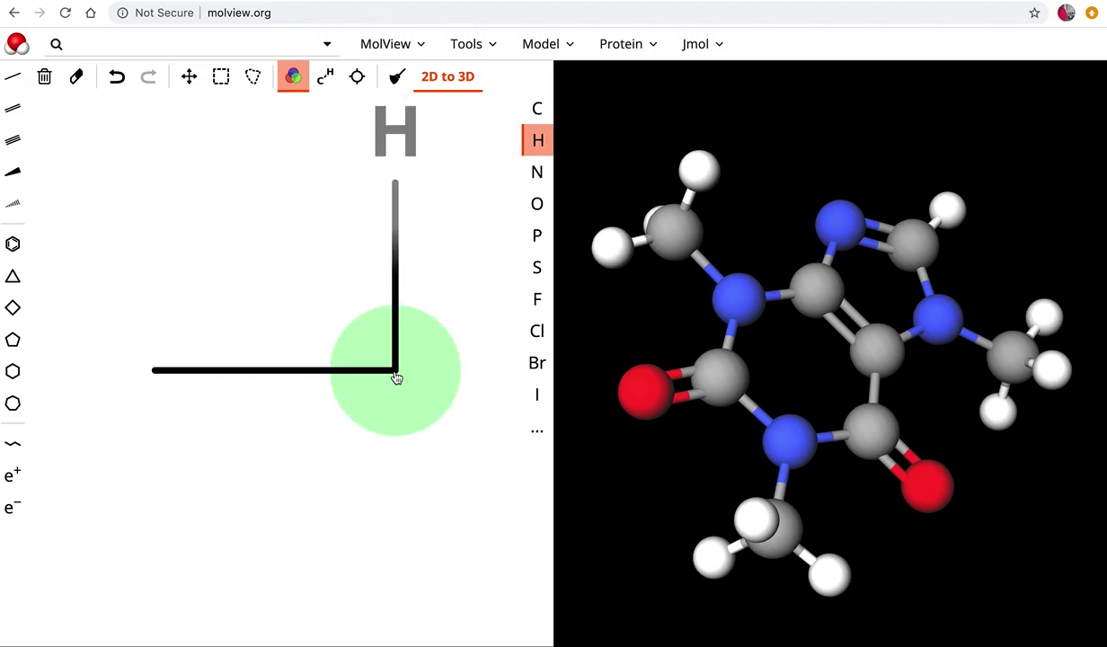
pyautogui.moveTo(397, 374)
pyautogui.mouseDown()
pyautogui.moveTo(477, 376)
pyautogui.moveTo(398, 420)
pyautogui.moveTo(401, 456)
pyautogui.mouseUp()
pyautogui.moveTo(155, 369)
pyautogui.mouseDown()
pyautogui.moveTo(156, 257)
pyautogui.moveTo(151, 267)
pyautogui.mouseUp()
pyautogui.moveTo(151, 380); pyautogui.dragTo(82, 375)
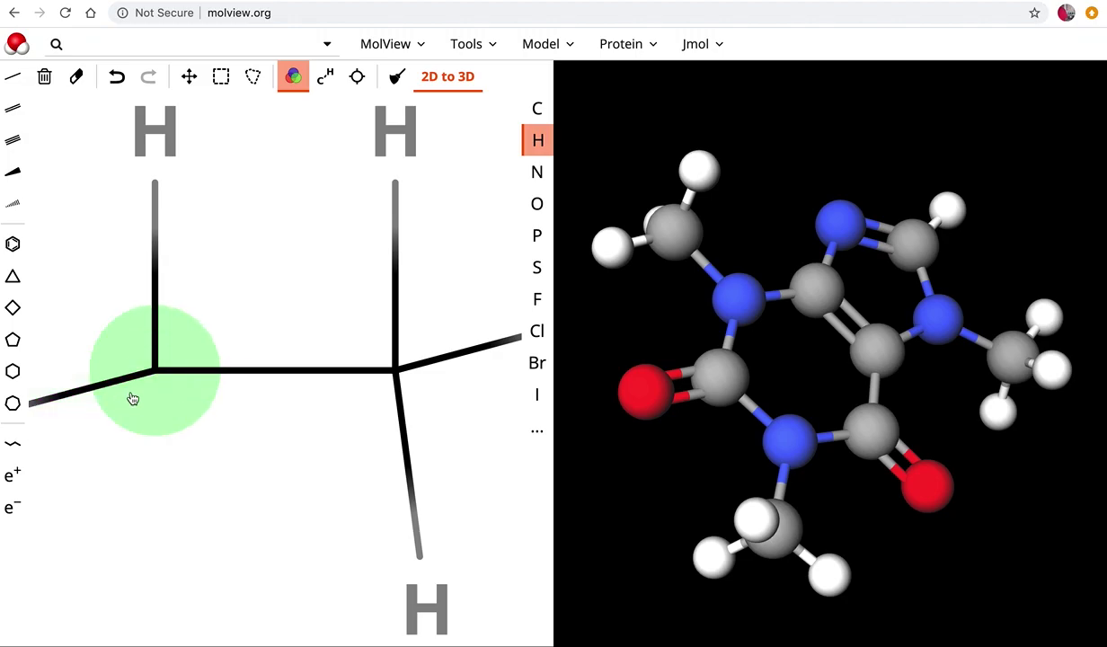
pyautogui.click(156, 380)
pyautogui.moveTo(156, 380); pyautogui.dragTo(161, 457)
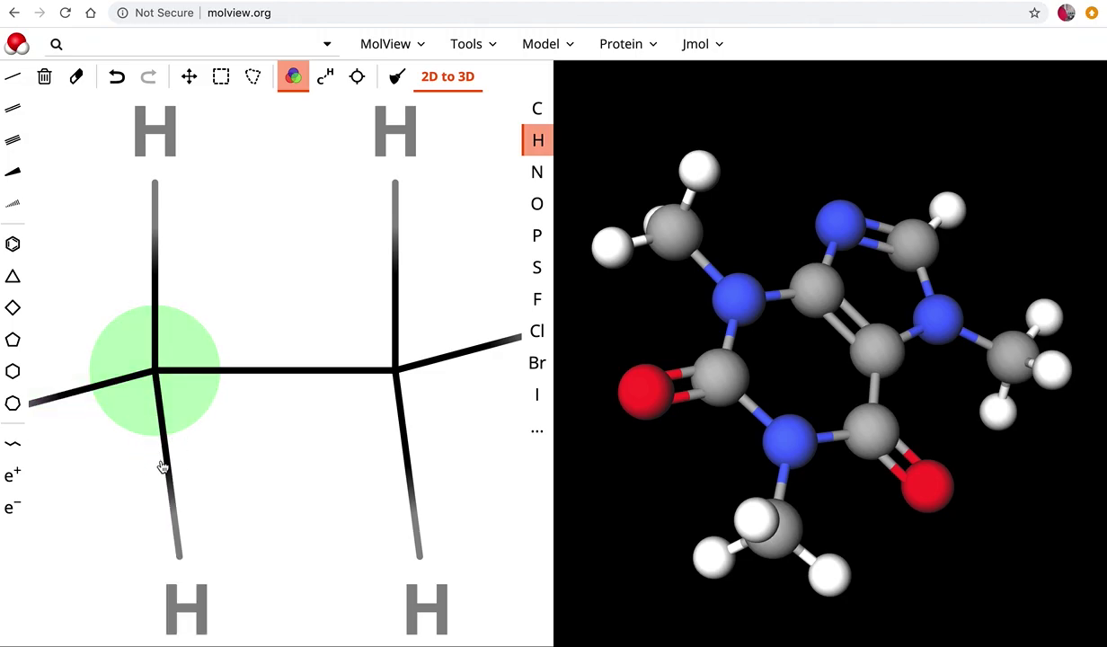
pyautogui.click(357, 75)
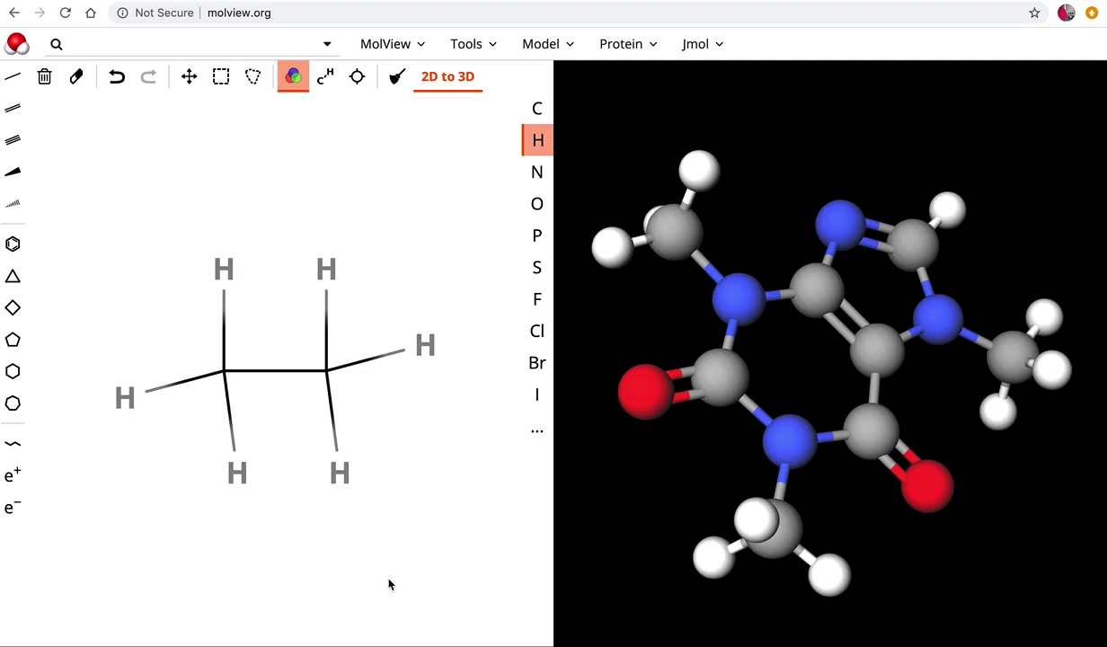
# - Generate the 3D ethane model from the sketch and dismiss the accuracy warning
pyautogui.click(447, 77)
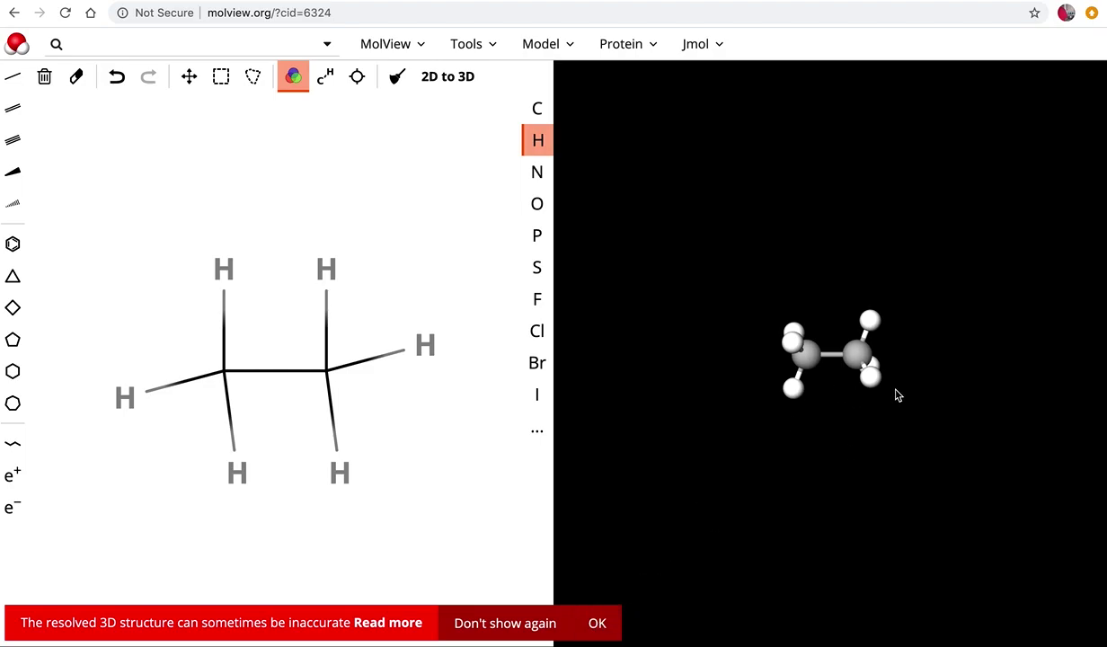
pyautogui.moveTo(896, 396); pyautogui.dragTo(794, 400)
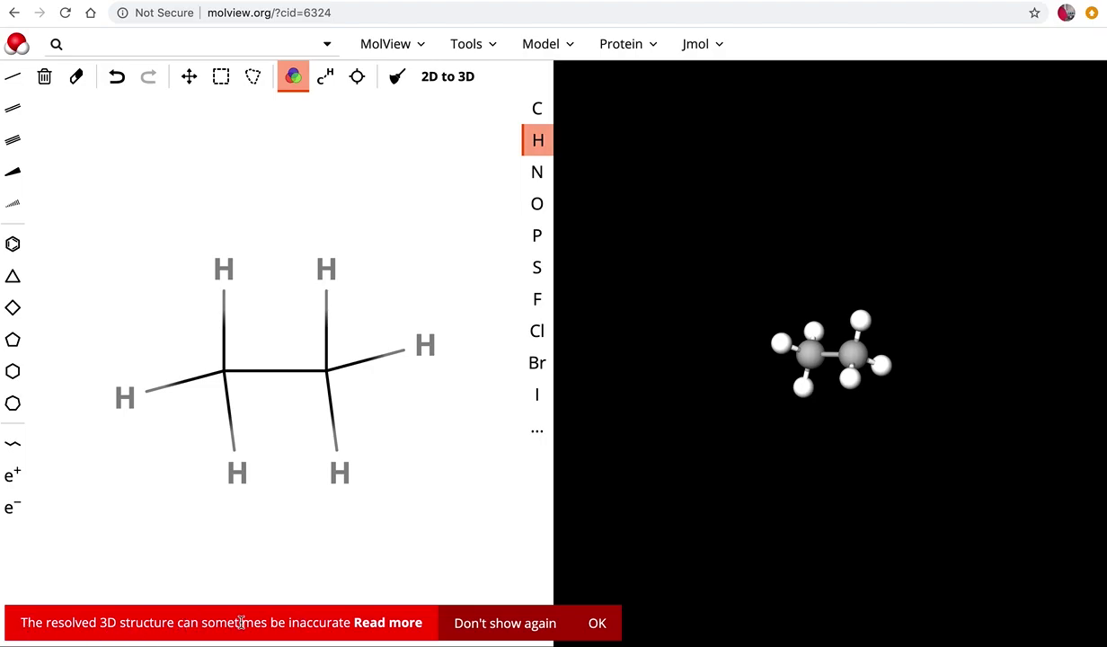
pyautogui.click(594, 624)
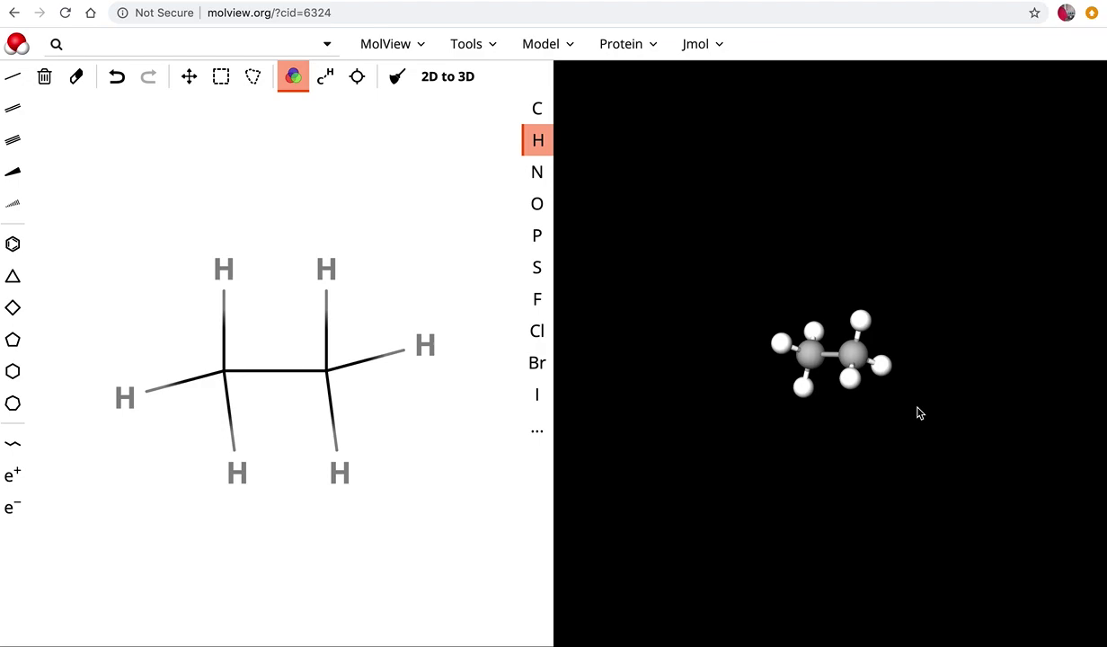
# - Zoom in on the ethane model and rotate it to several orientations
pyautogui.moveTo(919, 379); pyautogui.dragTo(912, 447)
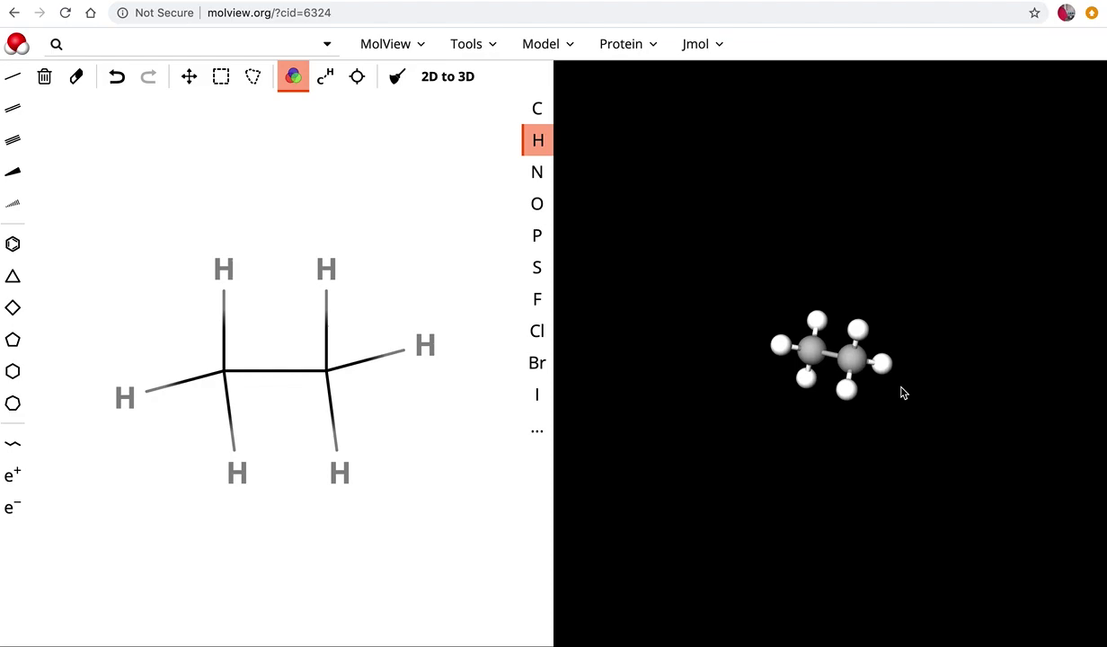
pyautogui.scroll(5, 903, 393)
pyautogui.scroll(-4, 903, 393)
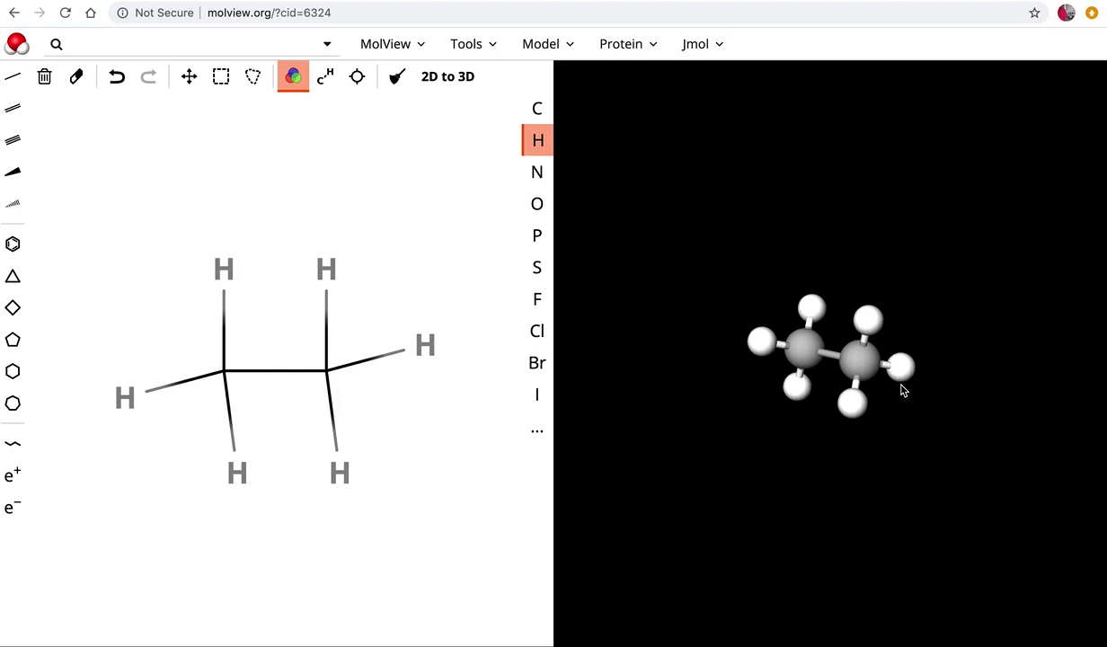
pyautogui.scroll(3, 903, 391)
pyautogui.moveTo(930, 372); pyautogui.dragTo(666, 423)
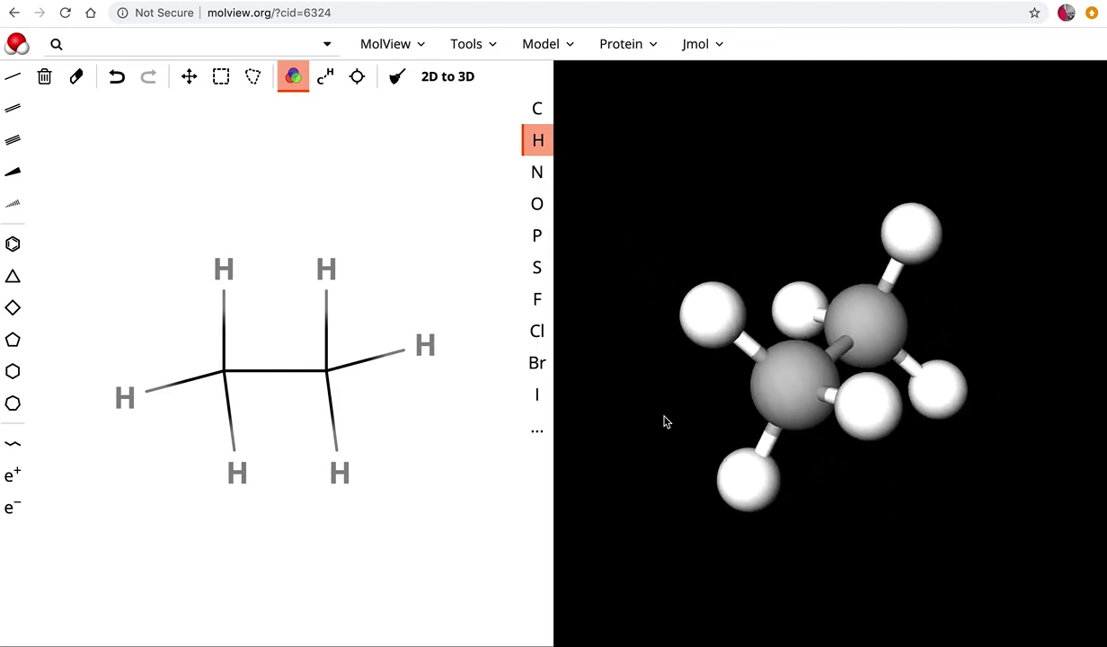
pyautogui.moveTo(880, 357); pyautogui.dragTo(917, 465)
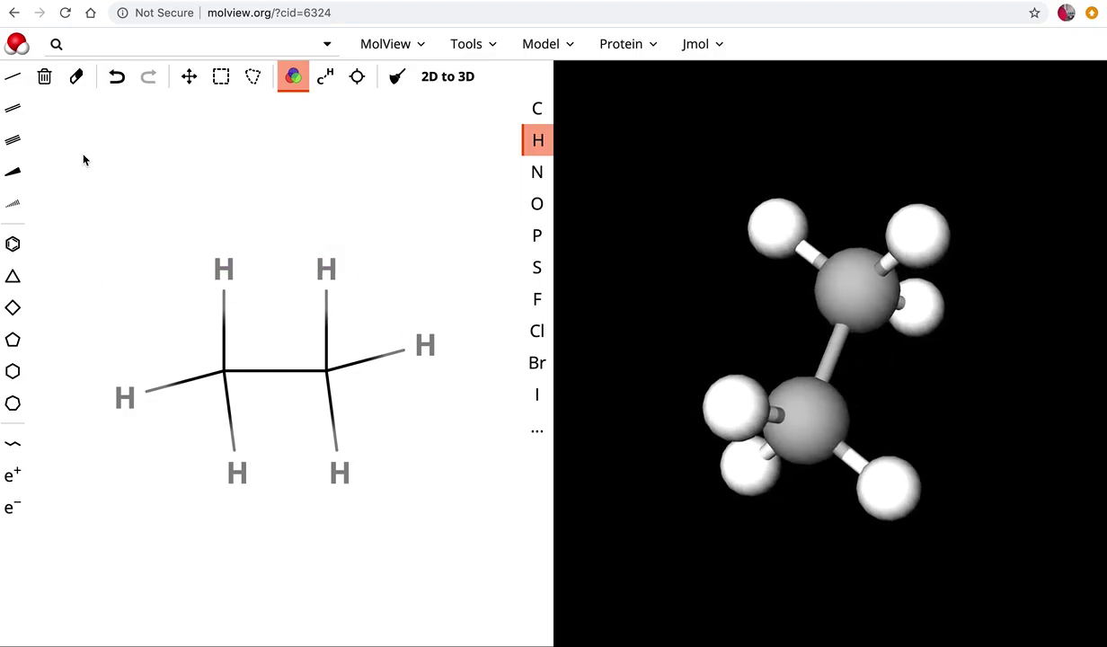
# - Clear the ethane drawing, draw a six-carbon zig-zag chain, then erase it and redraw a new chain
pyautogui.click(44, 77)
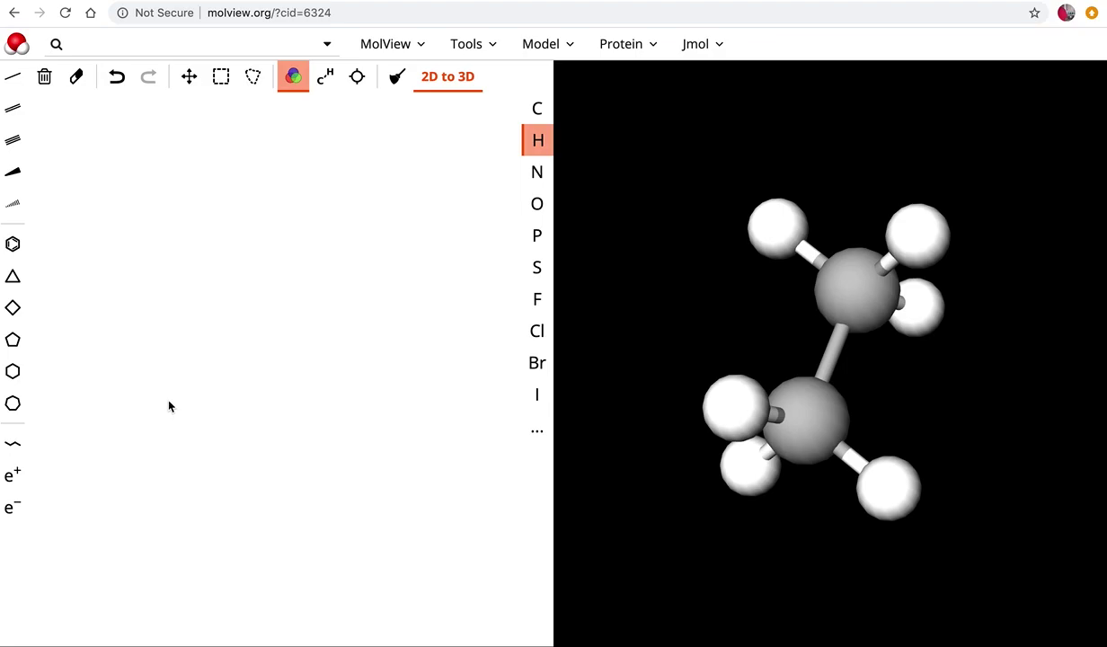
pyautogui.click(11, 443)
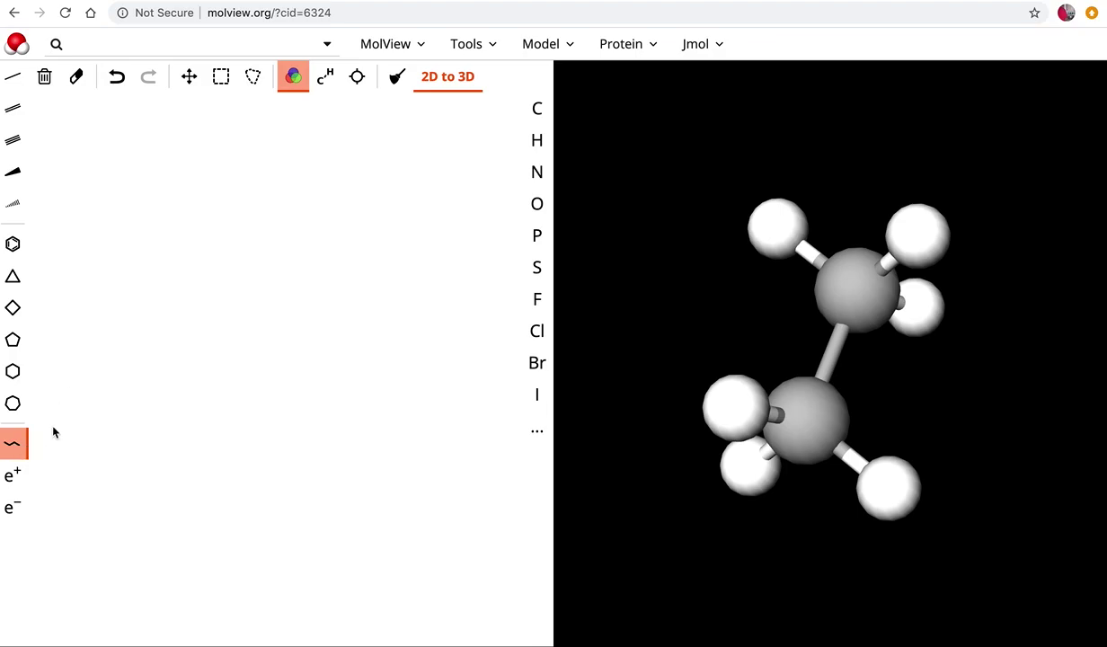
pyautogui.moveTo(124, 324); pyautogui.dragTo(250, 330)
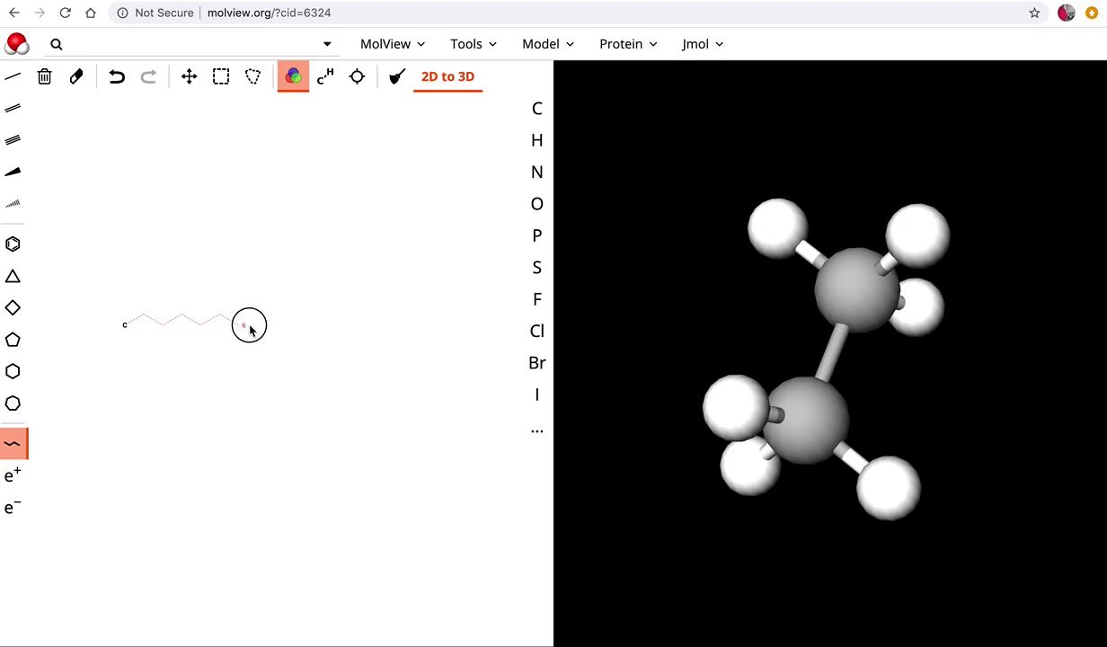
pyautogui.moveTo(250, 330); pyautogui.dragTo(252, 332)
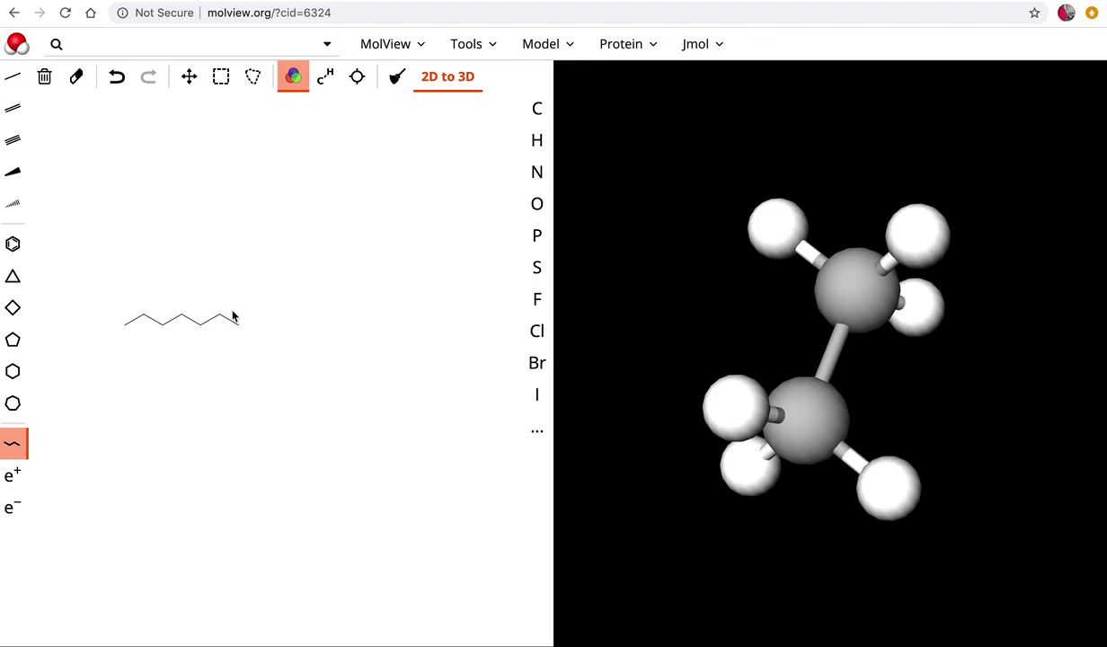
pyautogui.click(44, 77)
pyautogui.moveTo(106, 303); pyautogui.dragTo(202, 304)
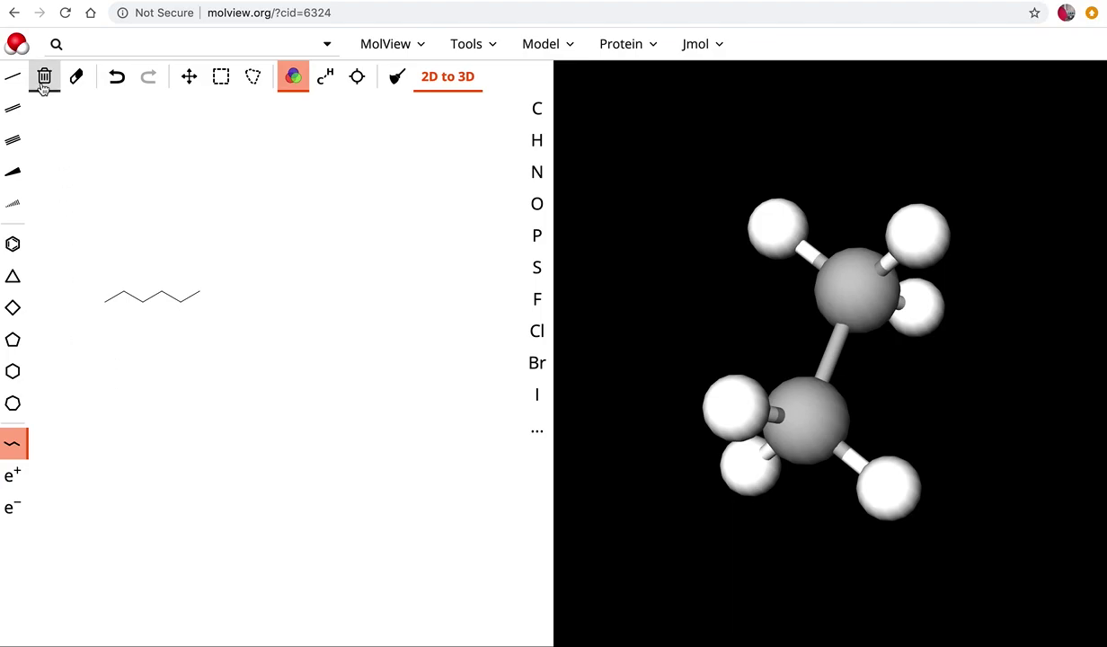
# - Add a methyl branch on the second chain carbon, build the 3D model and rotate it
pyautogui.click(13, 76)
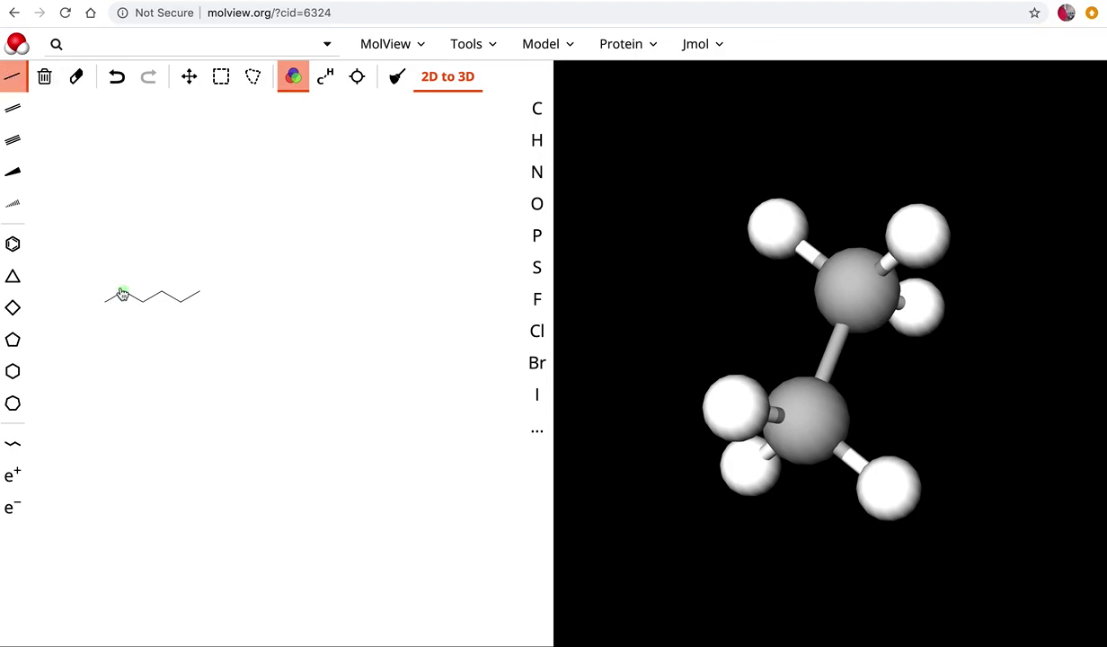
pyautogui.click(123, 292)
pyautogui.click(451, 79)
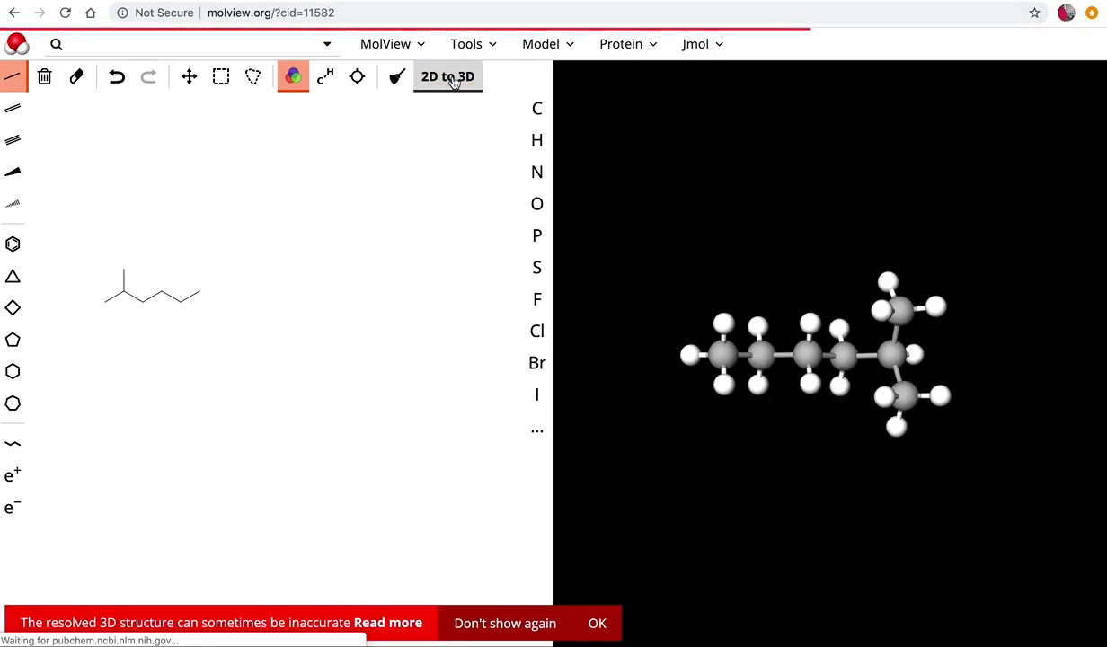
pyautogui.moveTo(843, 386); pyautogui.dragTo(864, 253)
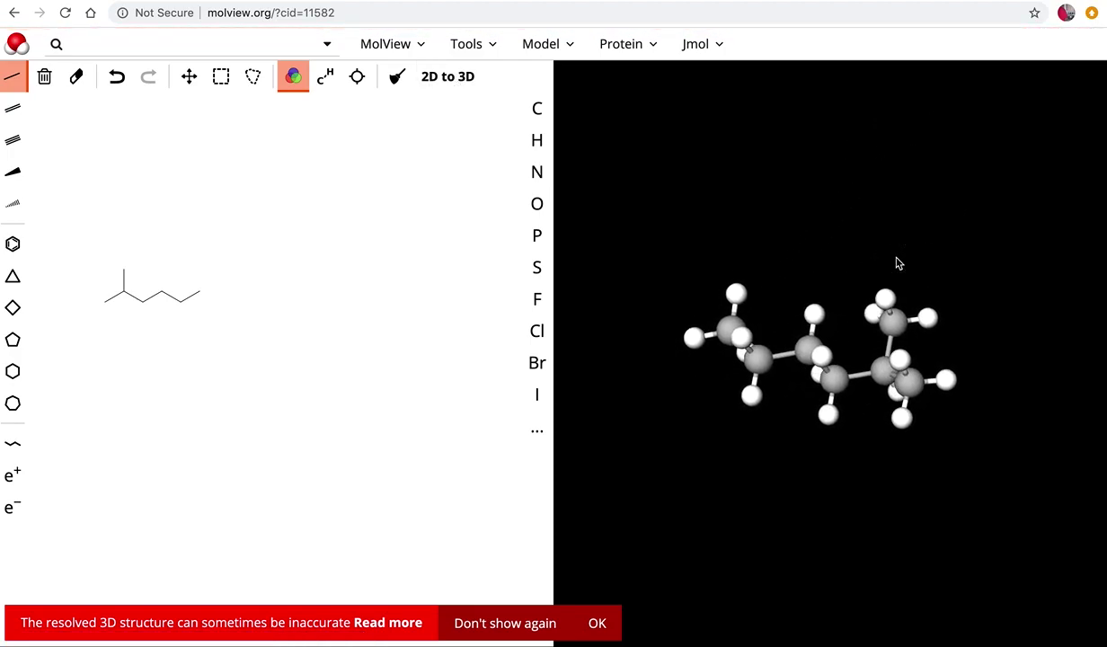
pyautogui.moveTo(868, 494); pyautogui.dragTo(976, 494)
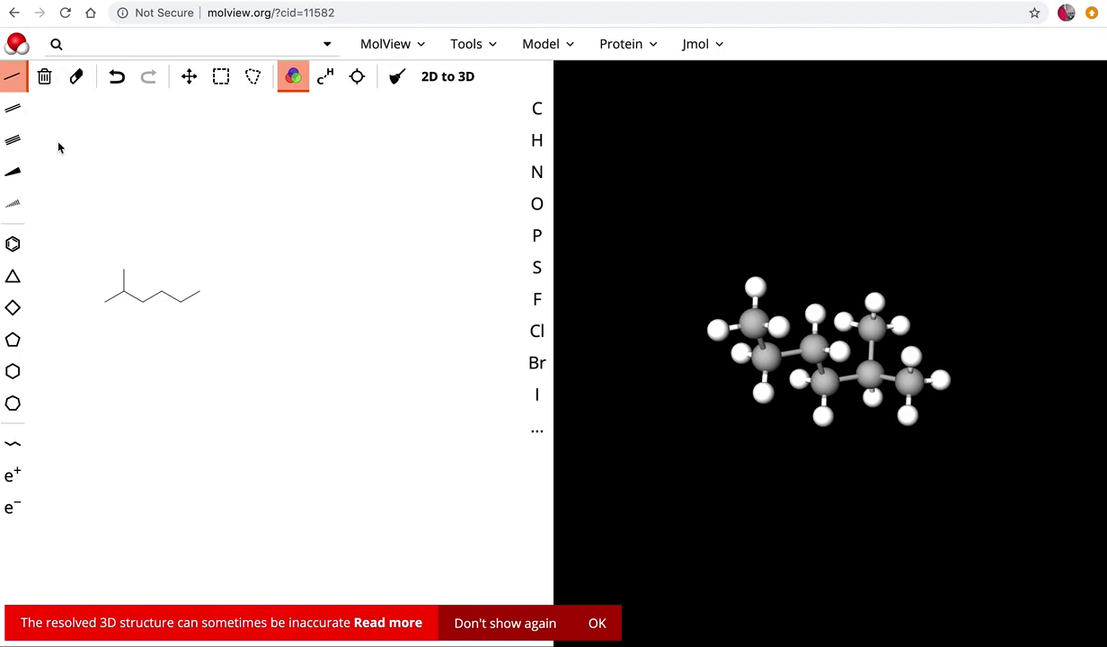
# - Clear the sketch and load formaldehyde by searching 'formaldehyde' and picking the first suggestion
pyautogui.click(45, 80)
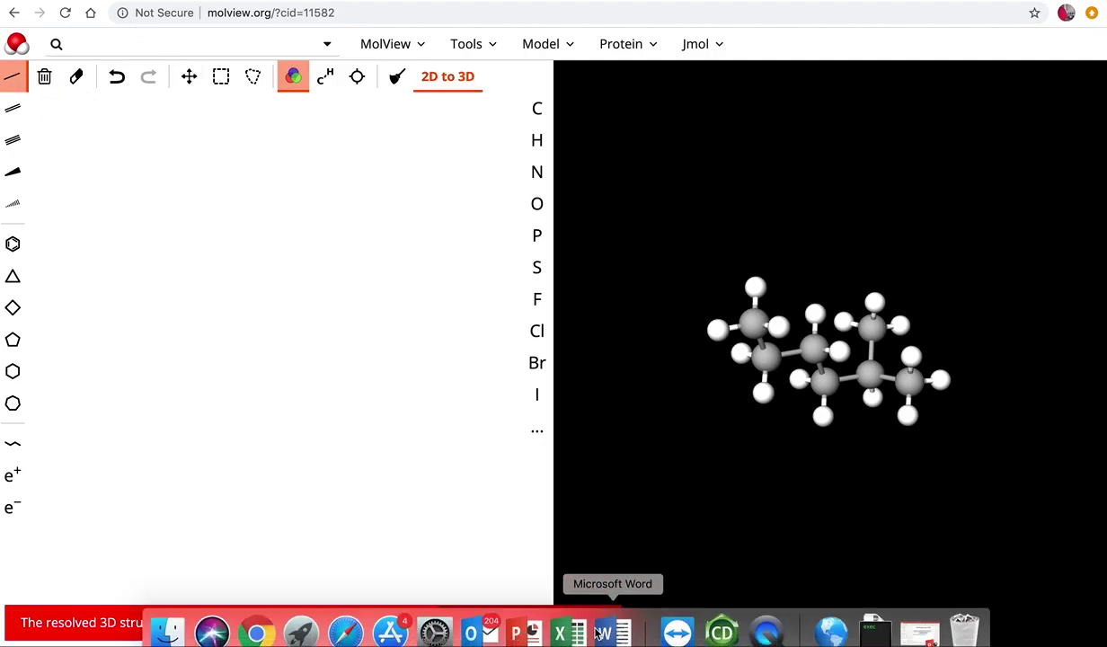
pyautogui.click(598, 622)
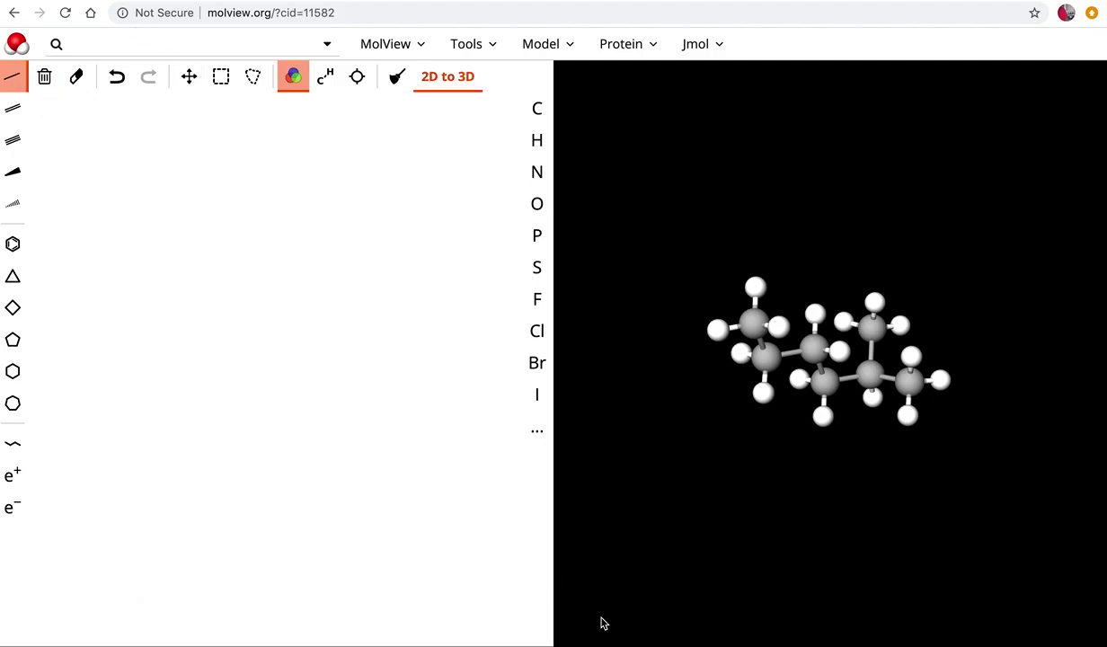
pyautogui.click(113, 43)
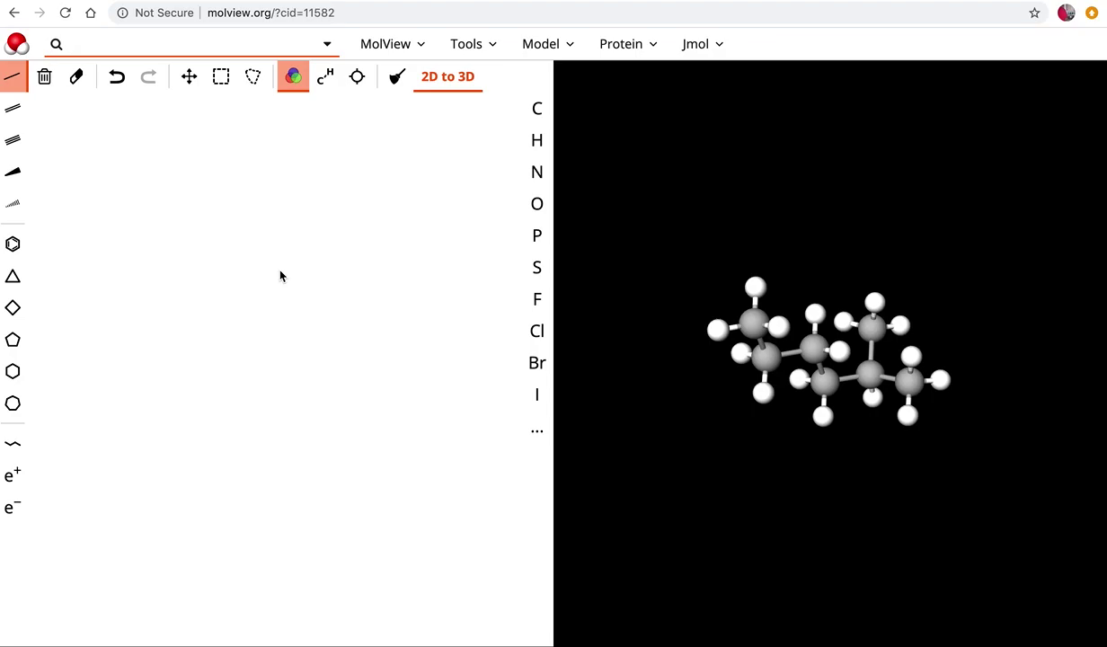
pyautogui.write('formaldehyde')
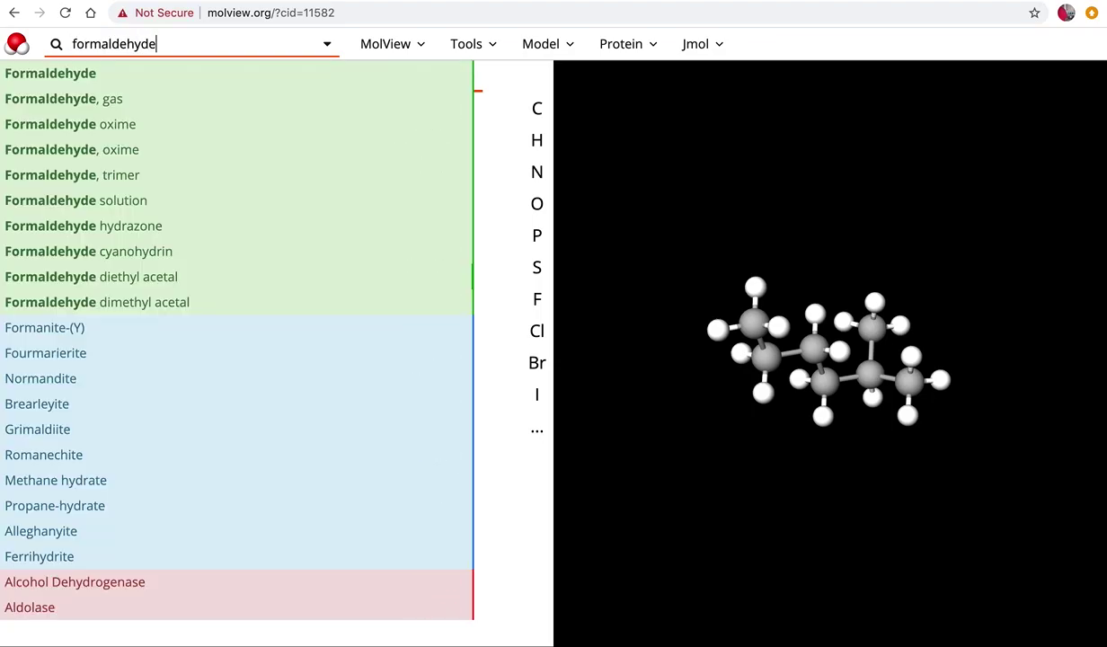
pyautogui.click(68, 75)
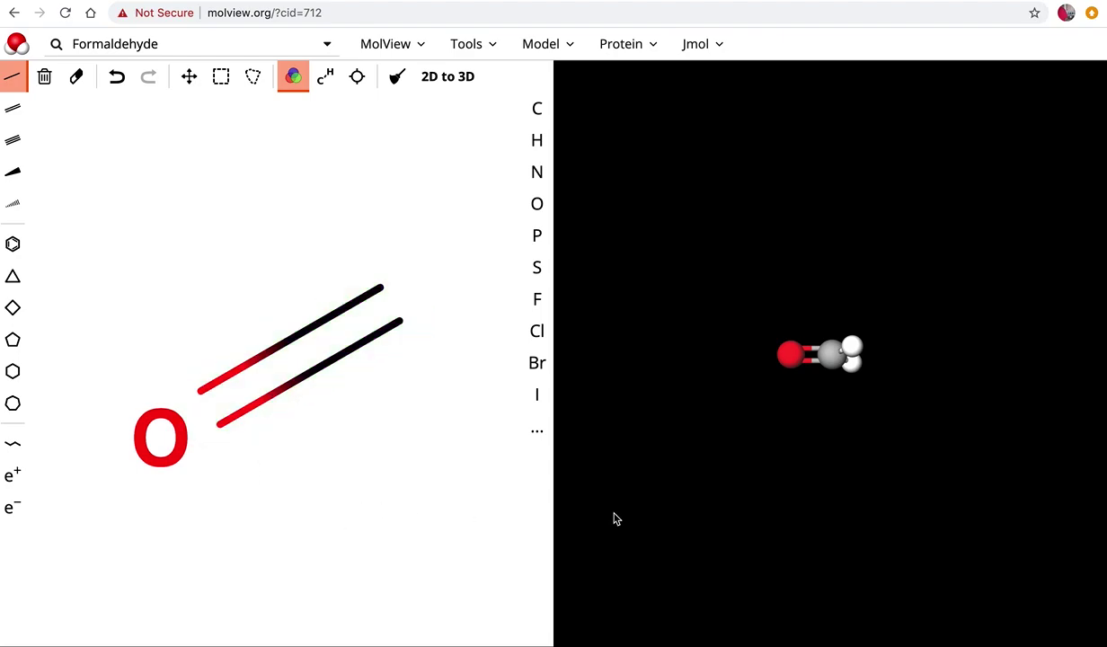
# - Rotate formaldehyde to show both hydrogens, then show explicit C and H labels fitted to the canvas
pyautogui.moveTo(840, 376); pyautogui.dragTo(846, 276)
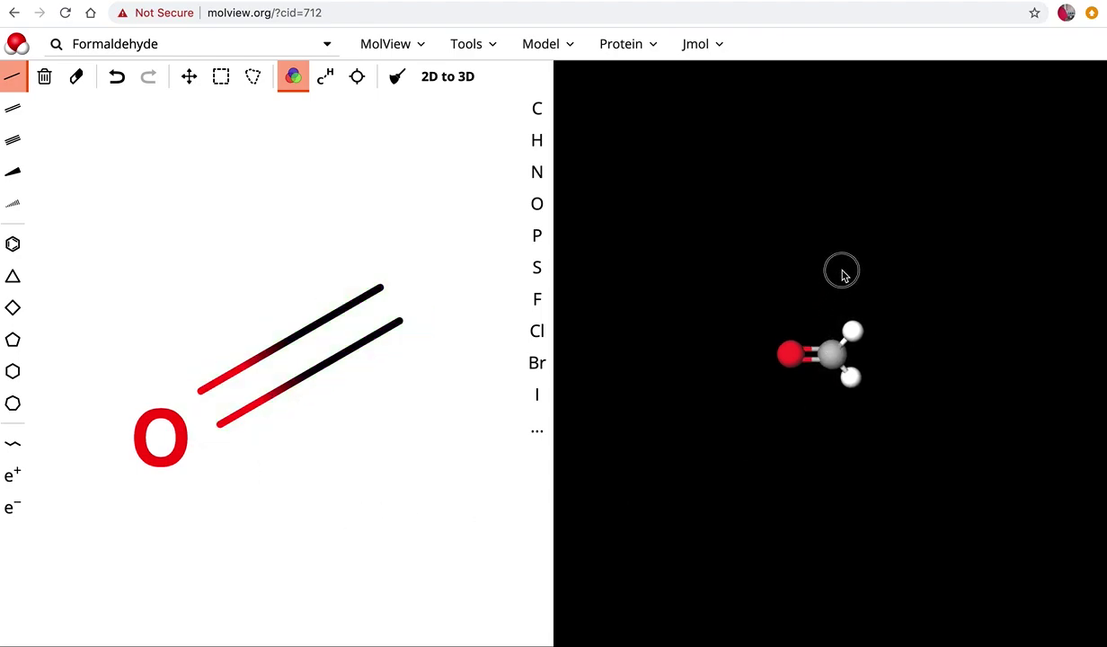
pyautogui.moveTo(836, 428); pyautogui.dragTo(830, 356)
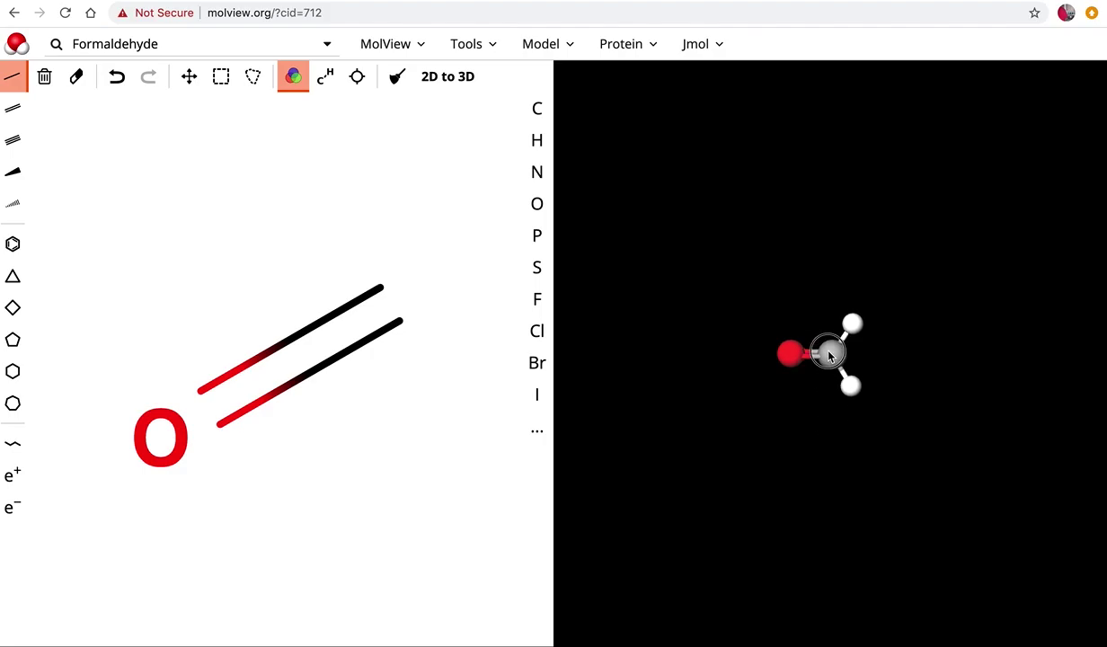
pyautogui.click(326, 78)
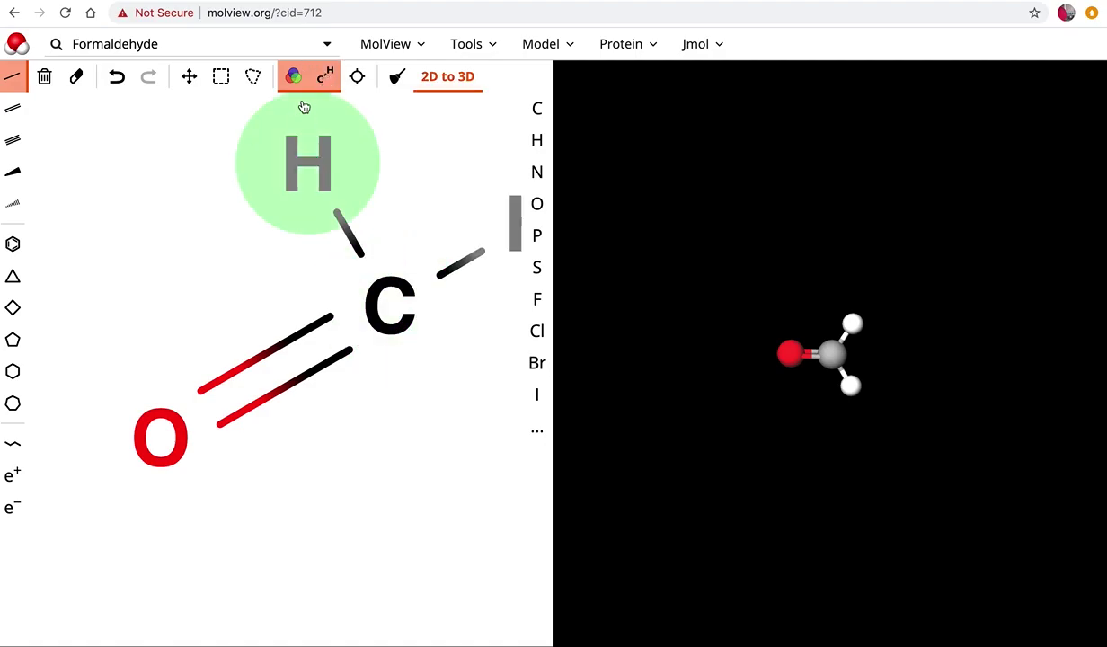
pyautogui.click(358, 76)
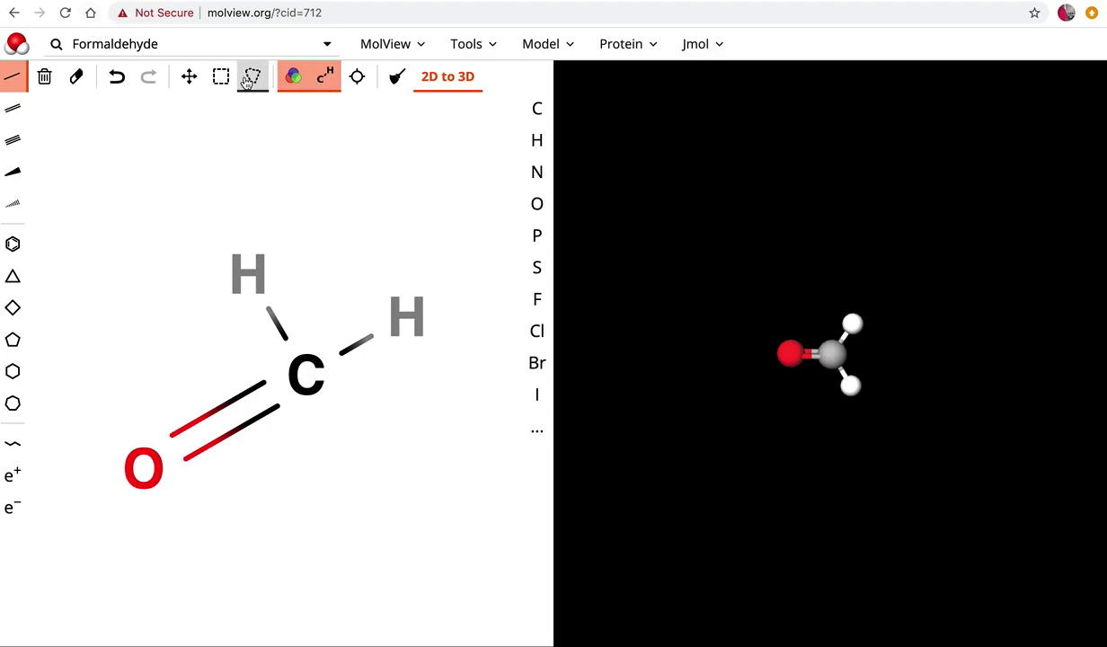
# - Replace the search text with '2-methylhexane', fixing a typo, and run the search
pyautogui.click(129, 48)
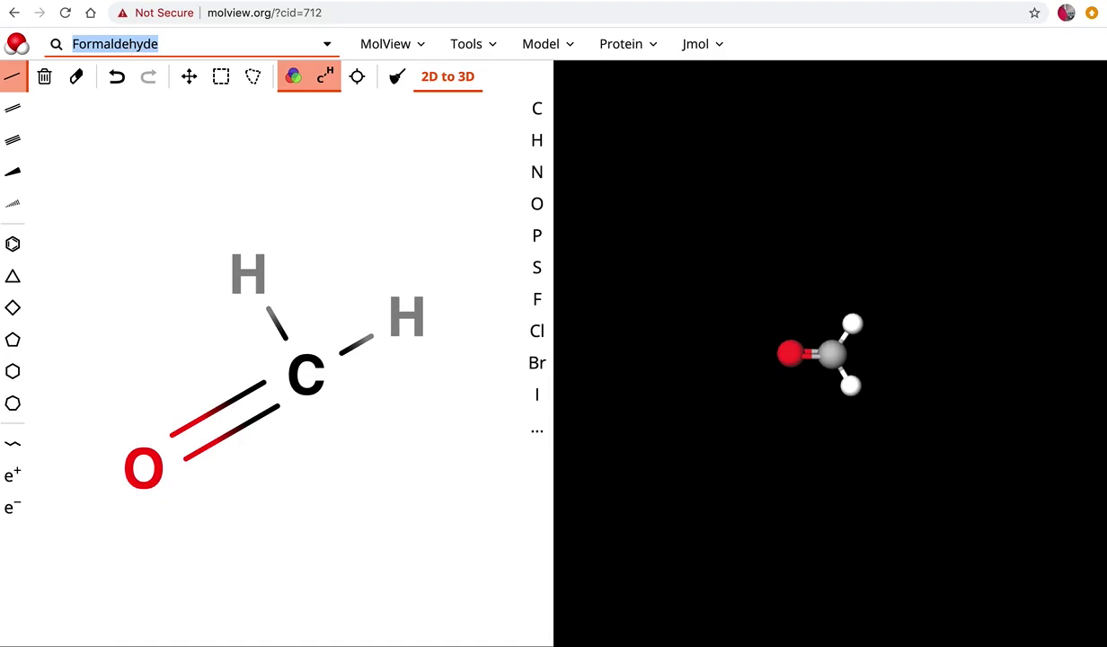
pyautogui.write('2-mthe')
pyautogui.press('BackSpace')
pyautogui.press('BackSpace')
pyautogui.press('BackSpace')
pyautogui.write('e')
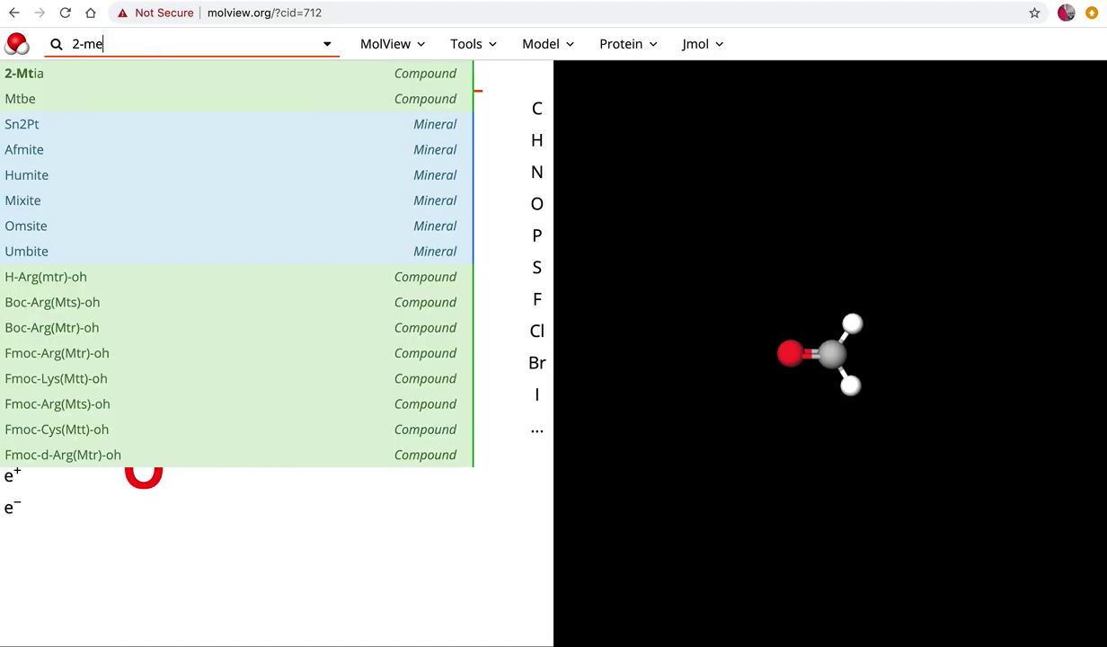
pyautogui.write('thylhexane')
pyautogui.press('Return')
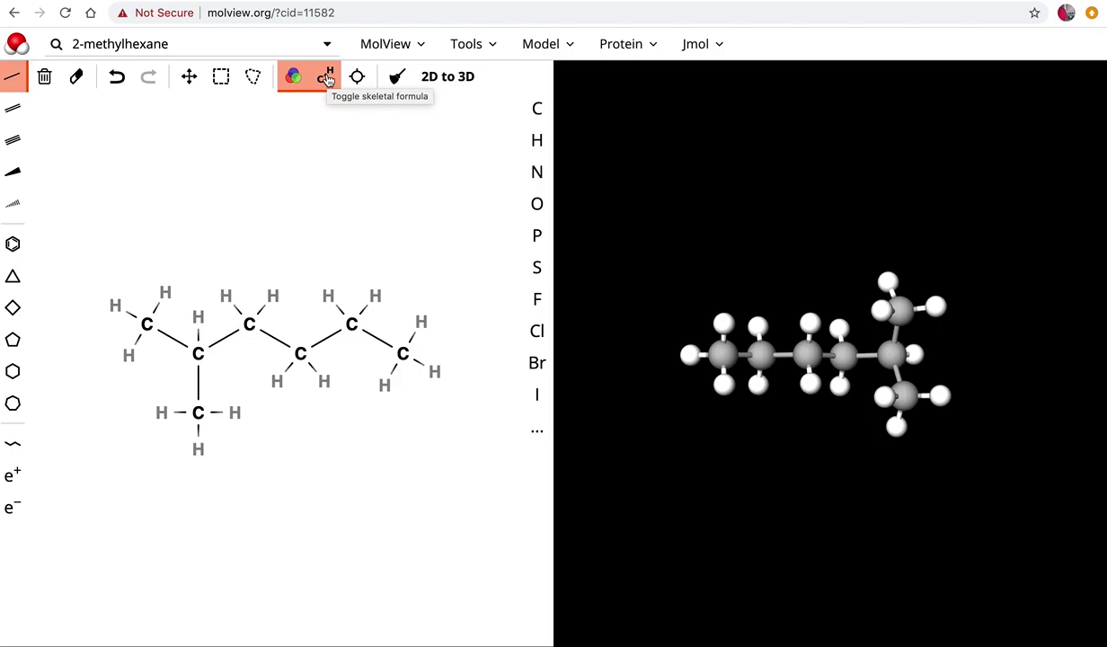
# - Toggle the C-H labels off and on, select '2-methylhexane' in the search box, then hide the labels
pyautogui.click(329, 80)
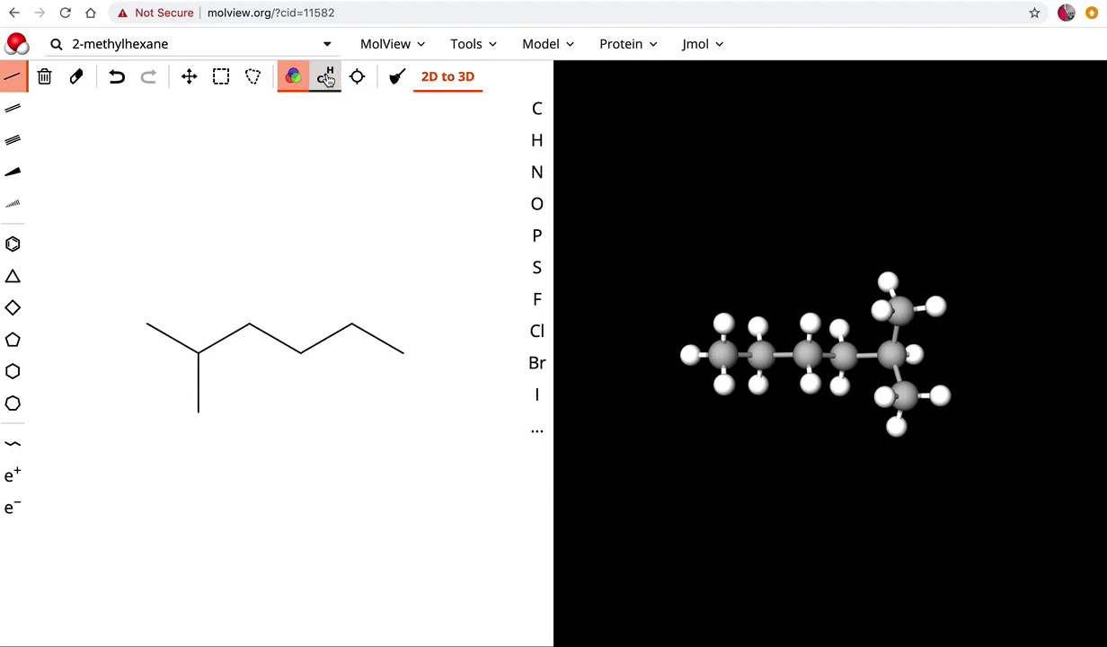
pyautogui.click(329, 80)
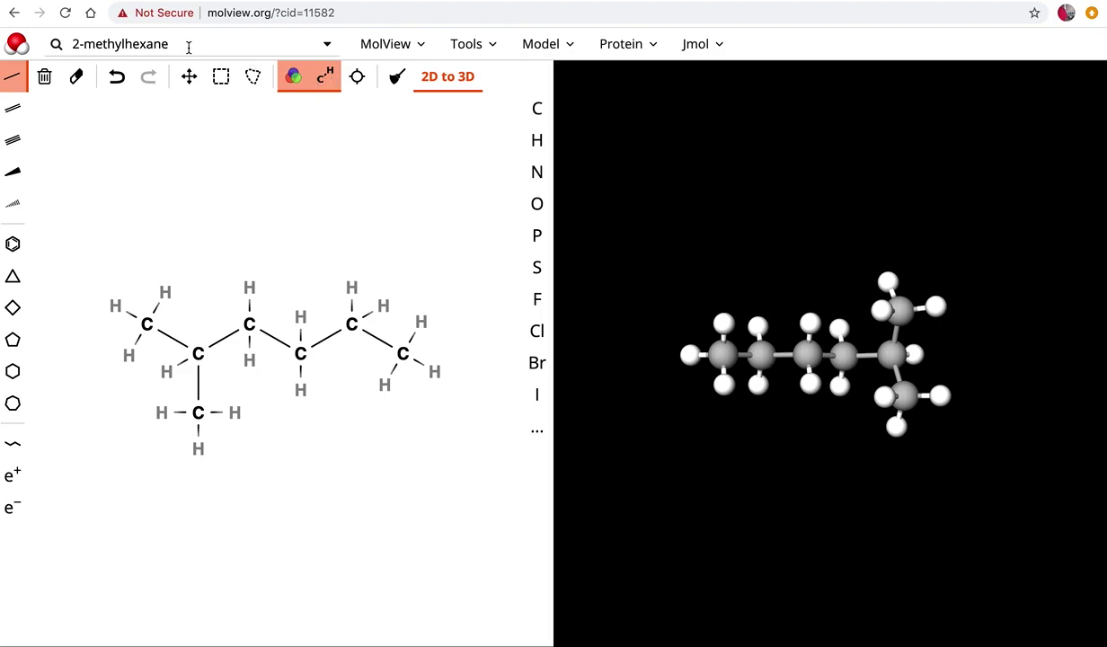
pyautogui.doubleClick(79, 45)
pyautogui.moveTo(81, 45); pyautogui.dragTo(171, 45)
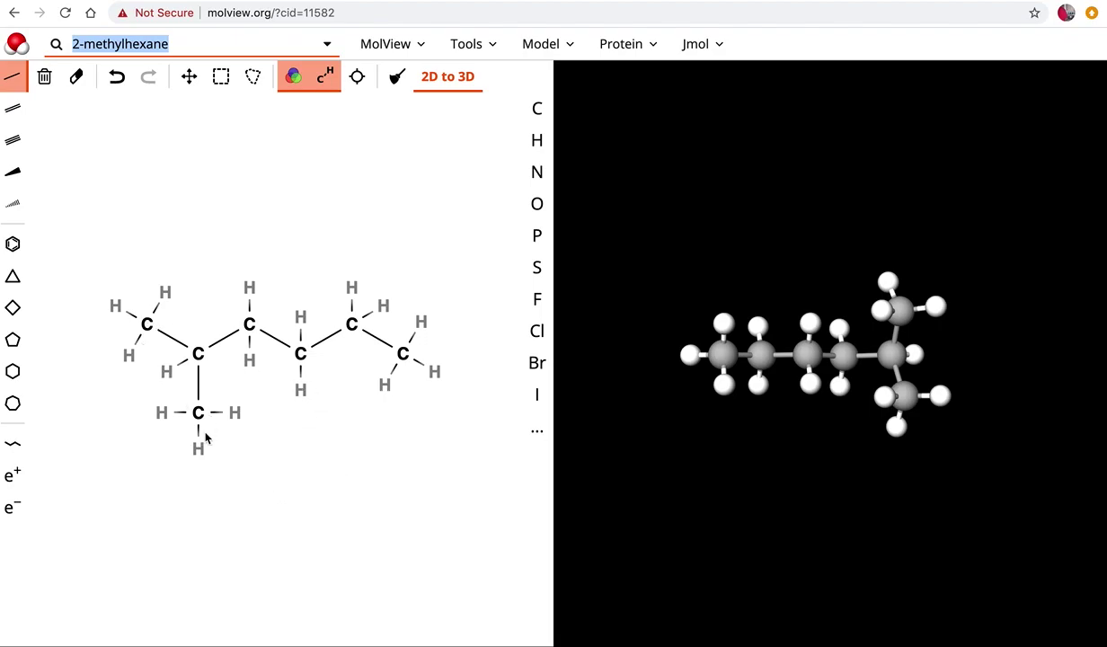
pyautogui.click(317, 65)
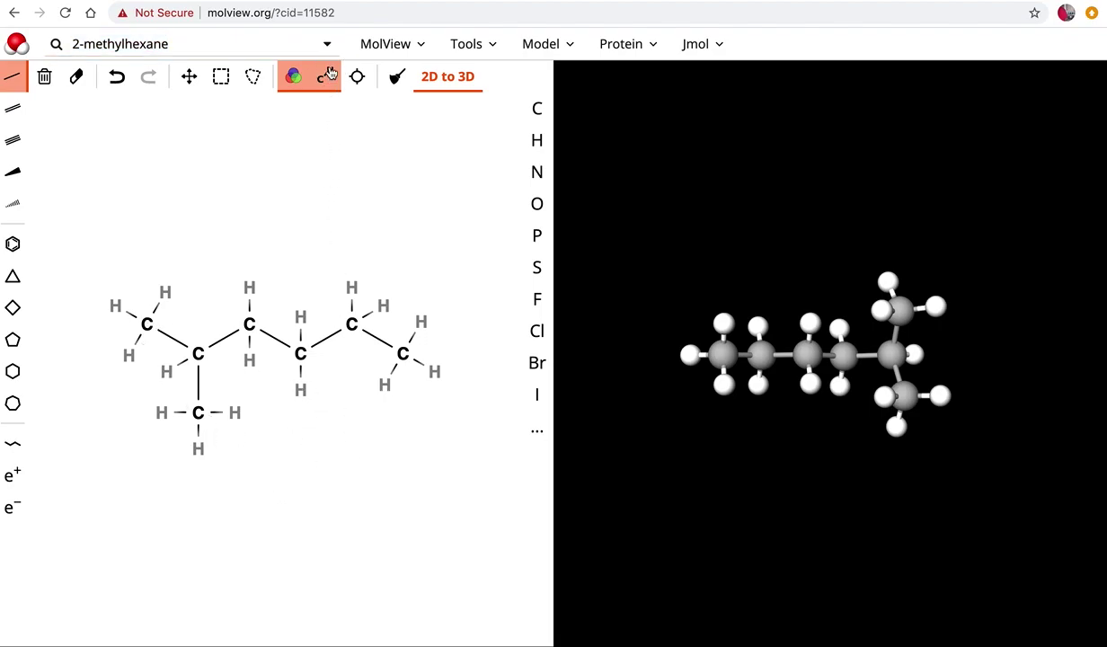
pyautogui.click(326, 77)
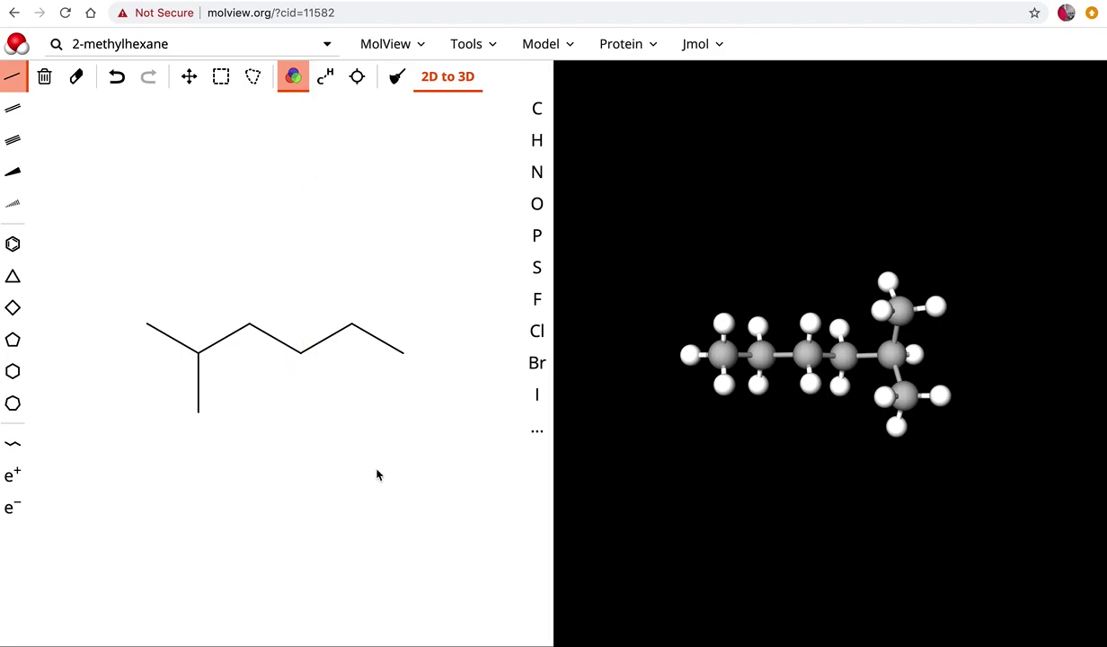